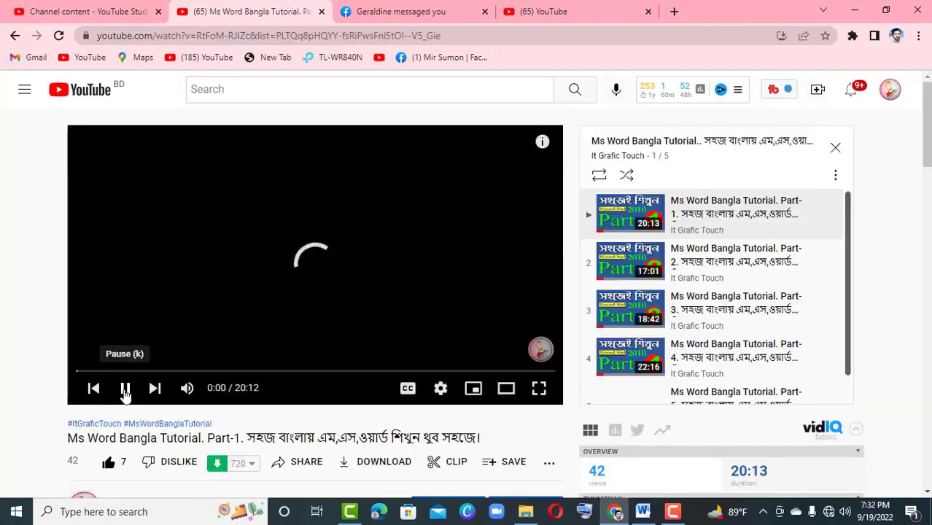
Pause the Word tutorial video in the browser and switch to the open Microsoft Word document.
left_click(124, 389)
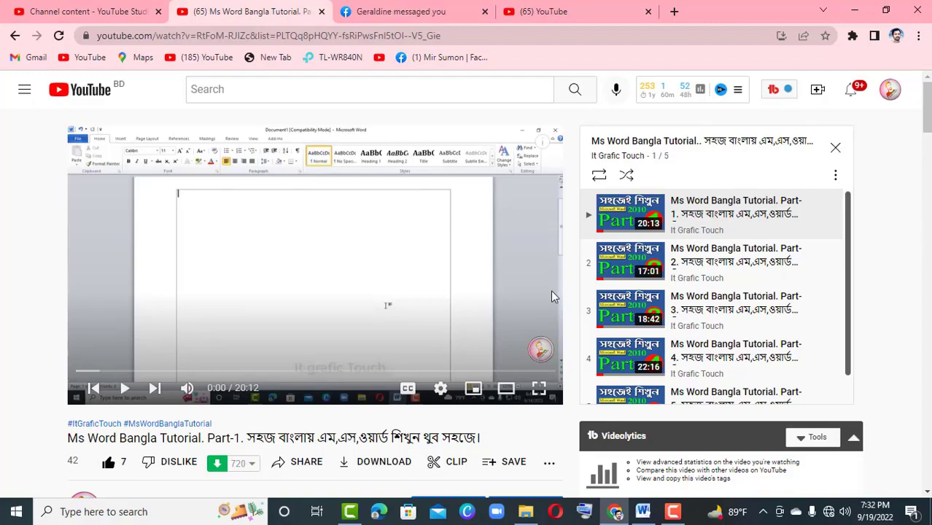
left_click(614, 511)
left_click(643, 511)
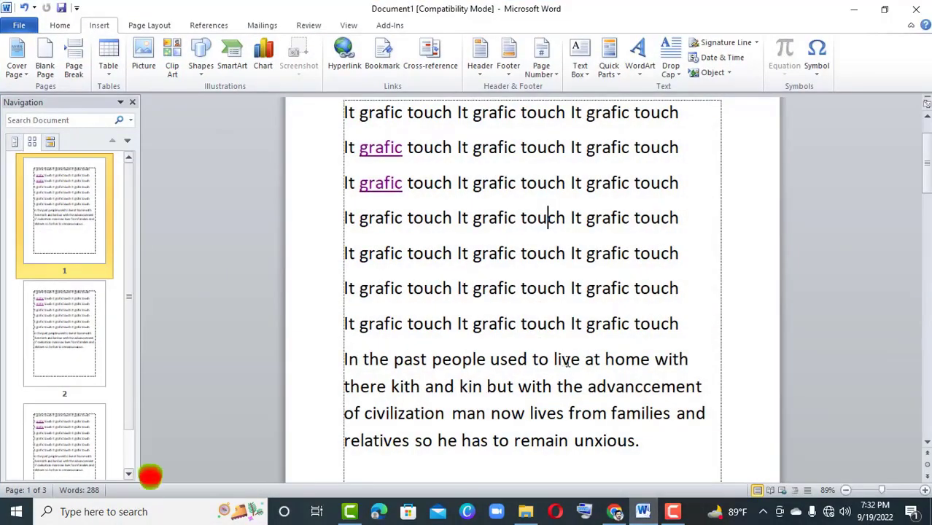
scroll(551, 217, "up", 2)
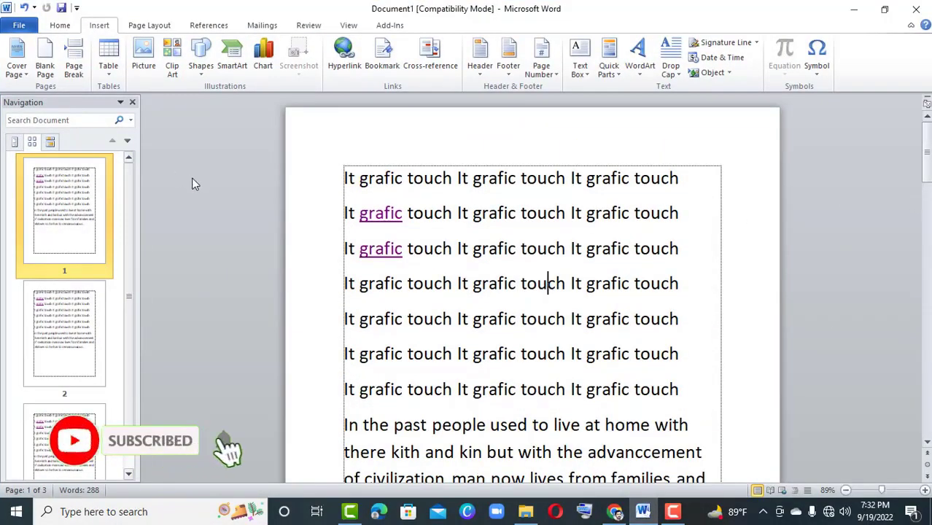
left_click(61, 28)
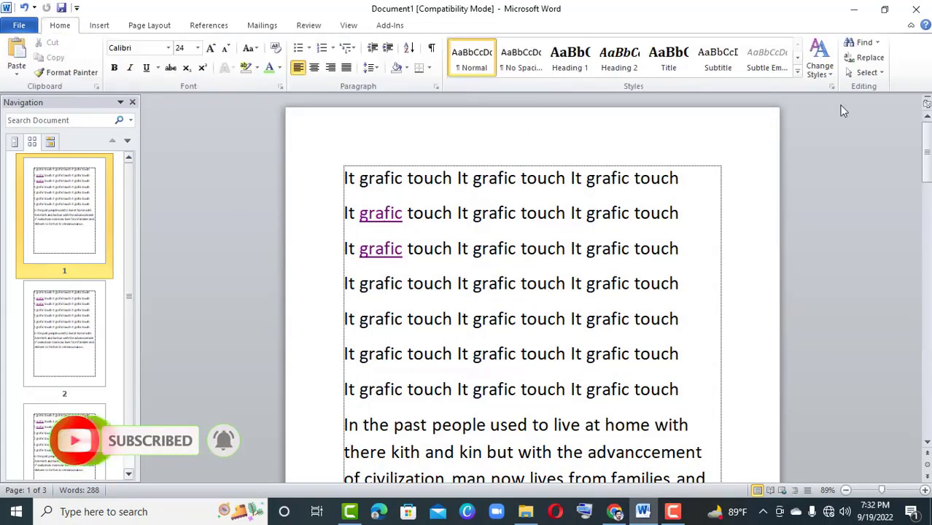
left_click(99, 26)
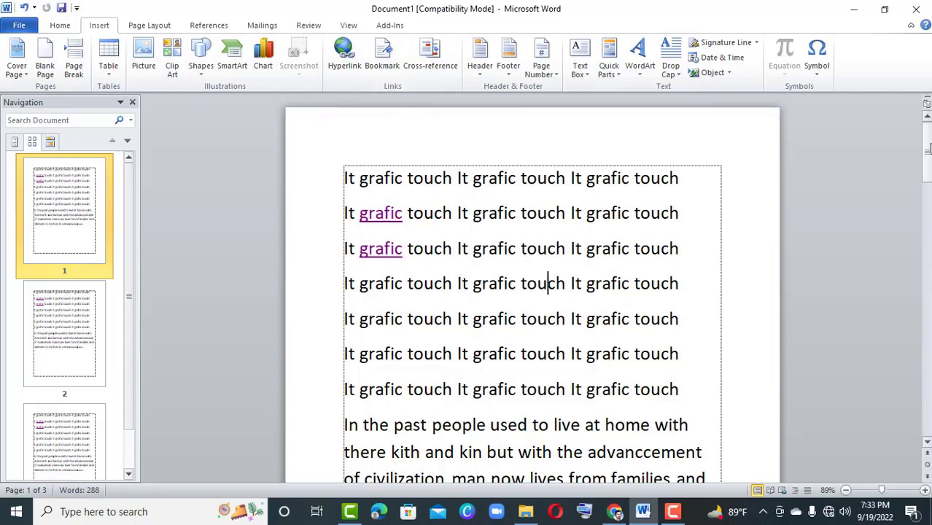
left_click_drag(928, 144, 928, 155)
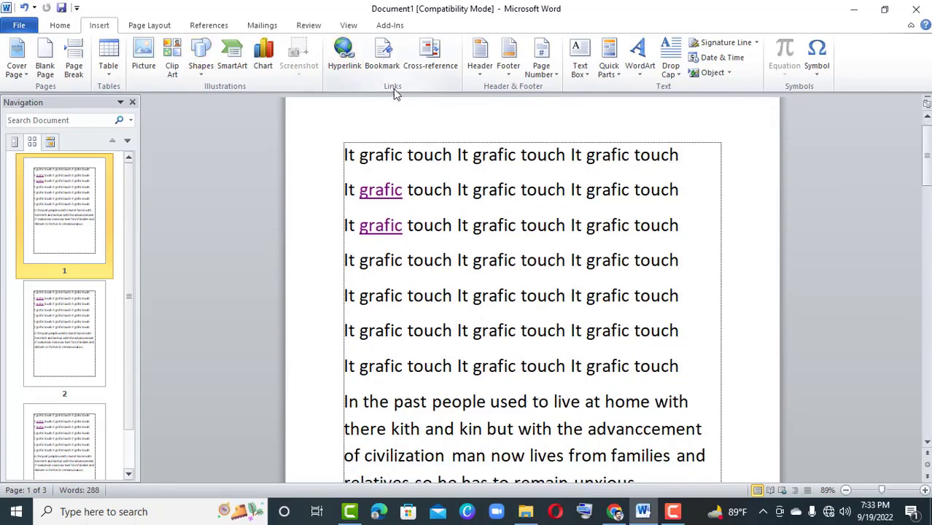
left_click(350, 64)
mouse_move(927, 165)
left_mouse_down()
mouse_move(926, 263)
mouse_move(919, 165)
left_mouse_up()
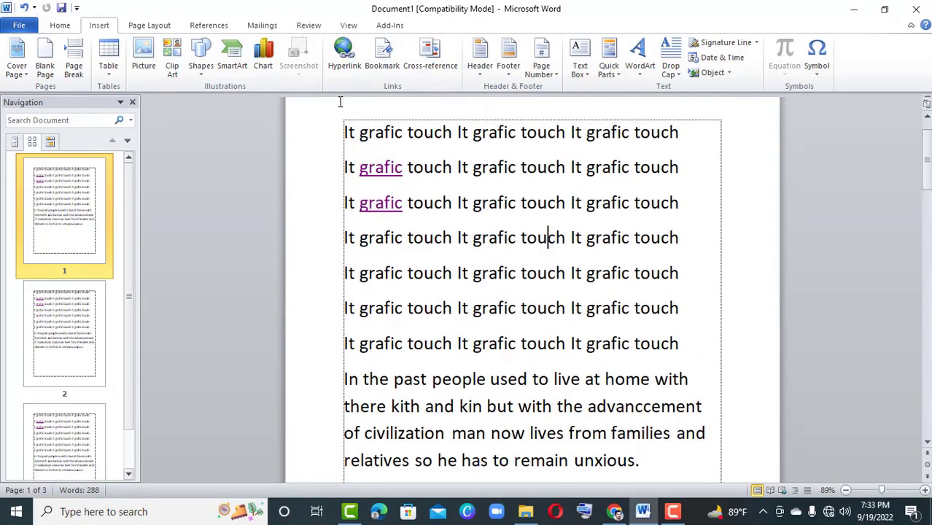
Link the word "used" in the first page's paragraph to the passport photo PNG file on the Desktop.
left_click_drag(491, 383, 517, 385)
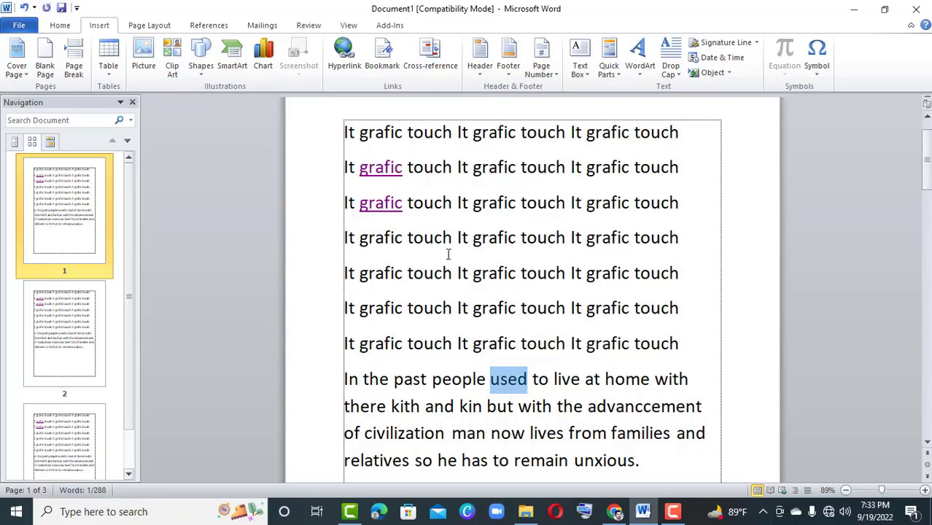
left_click(349, 60)
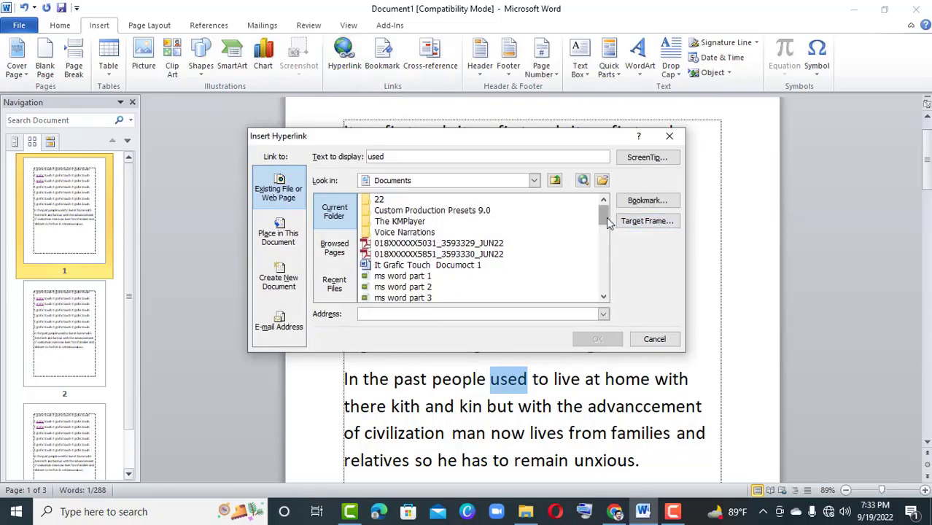
mouse_move(607, 217)
left_mouse_down()
mouse_move(609, 253)
mouse_move(603, 207)
left_mouse_up()
left_click(535, 180)
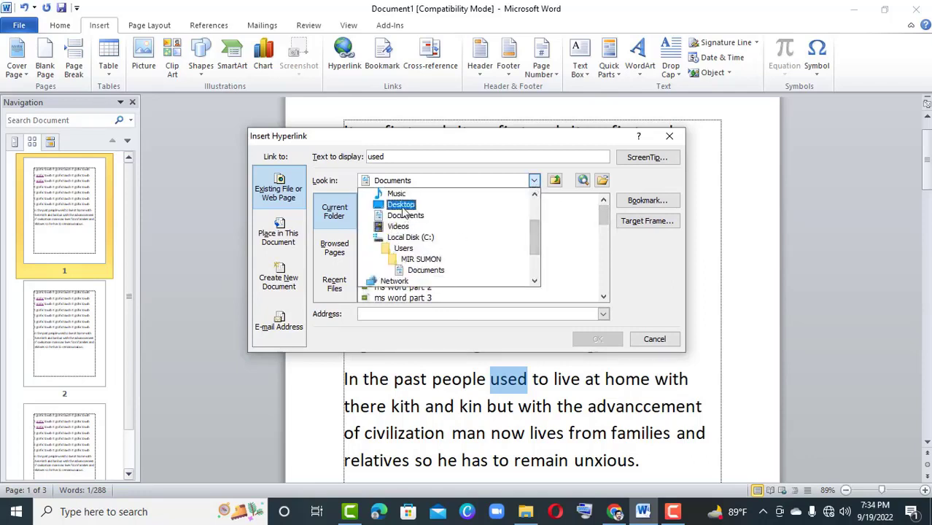
left_click(403, 212)
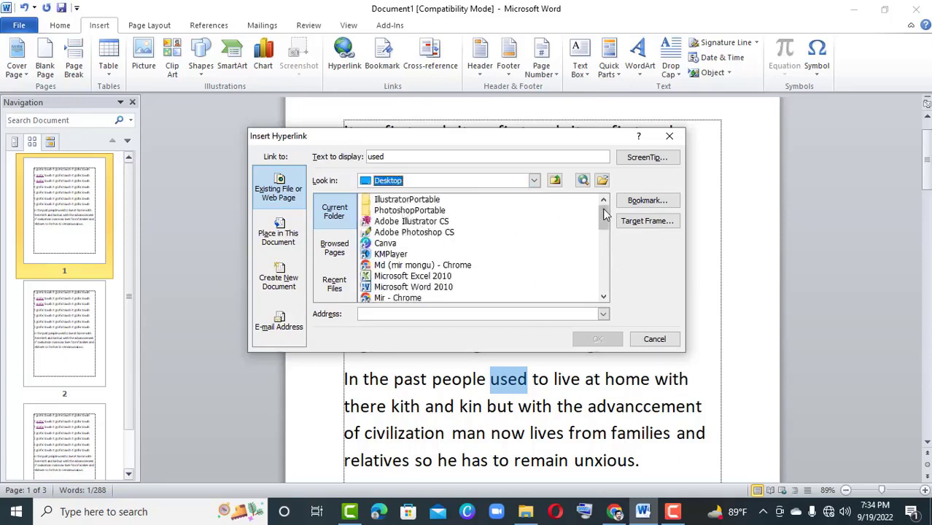
left_click_drag(604, 219, 605, 266)
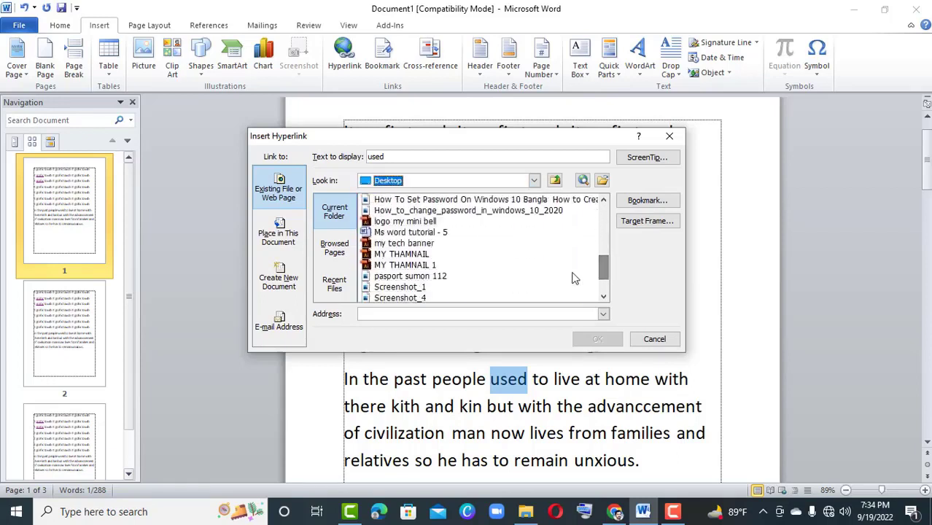
left_click(440, 276)
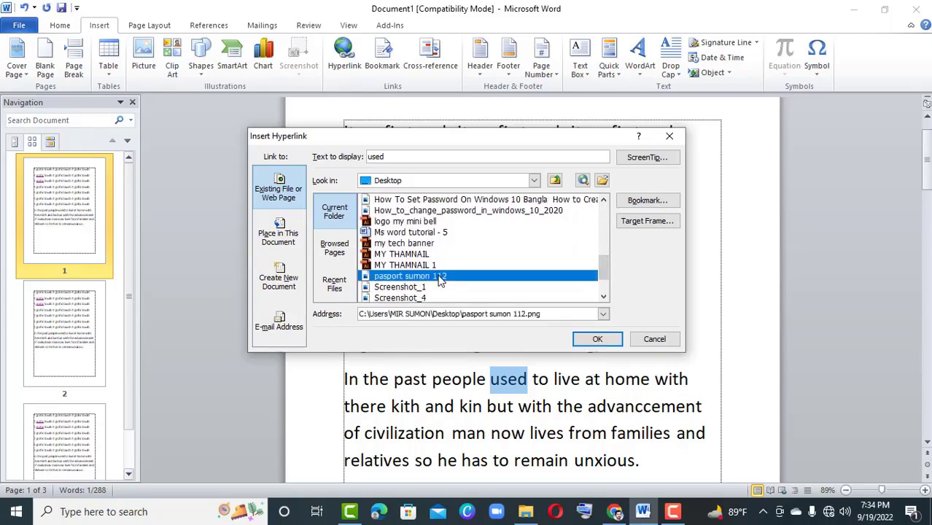
left_click(597, 339)
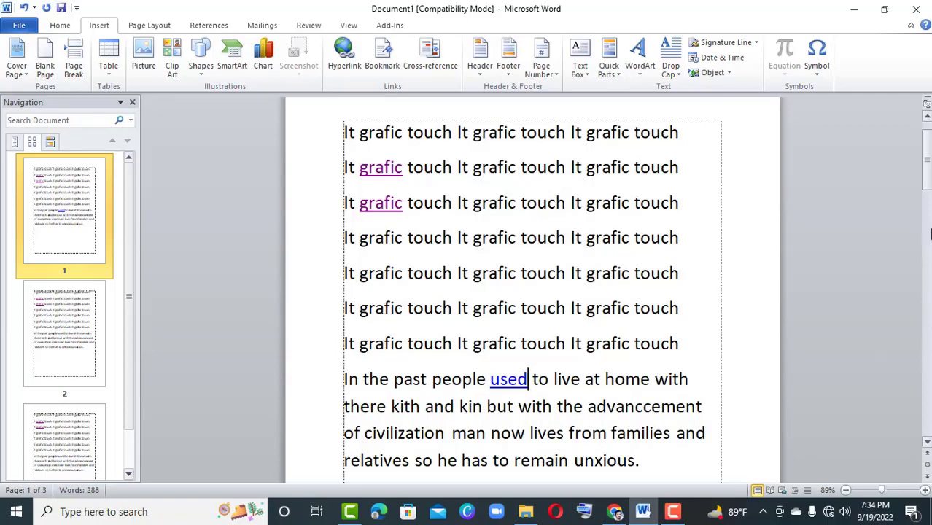
Follow the hyperlink on "used", accept the security prompts to open the linked picture, and close the picture viewer.
scroll(862, 248, "down", 2)
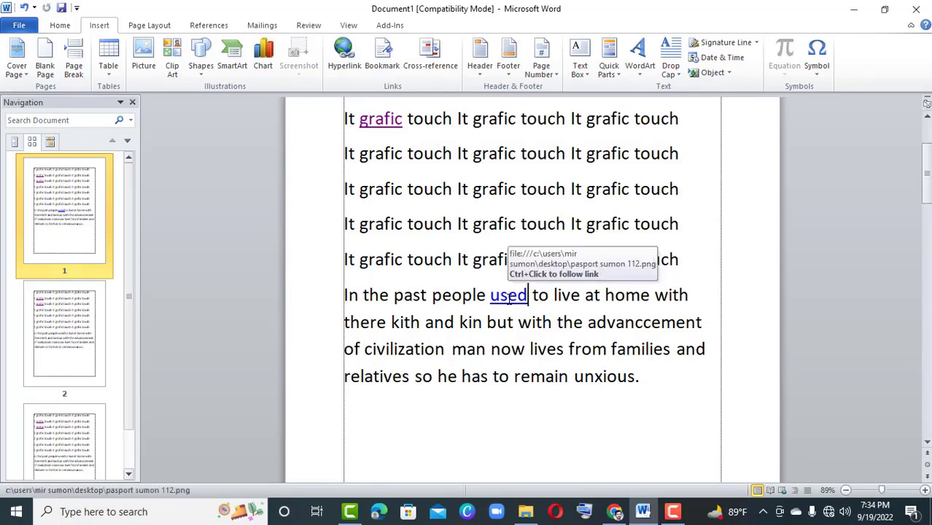
left_click(509, 298, "ctrl")
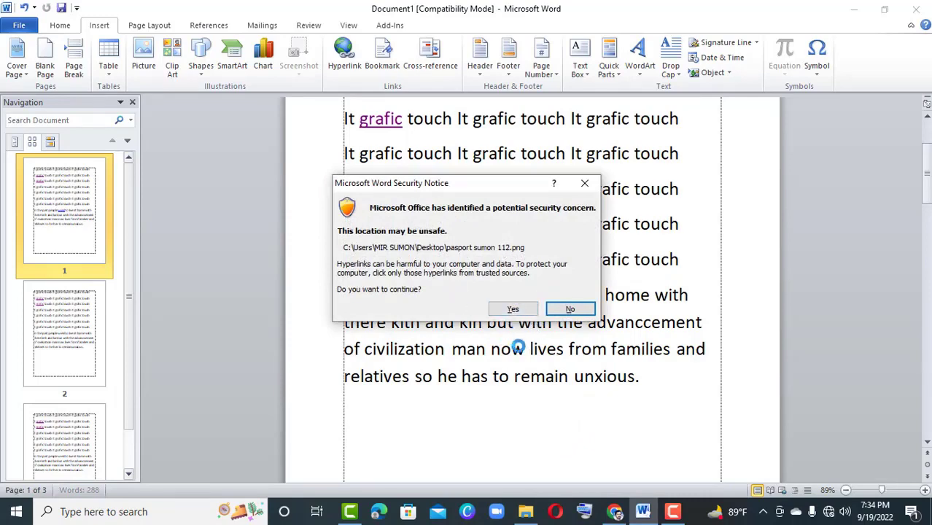
left_click(514, 309)
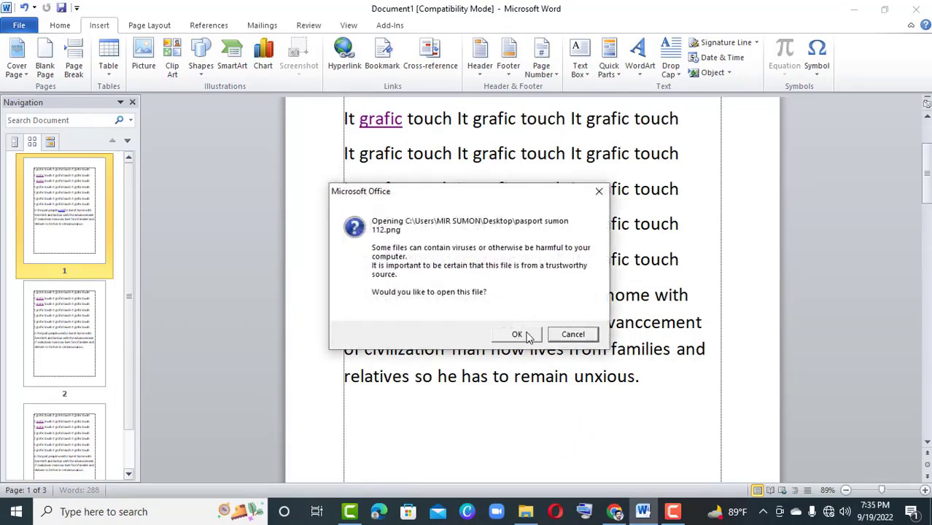
left_click(517, 334)
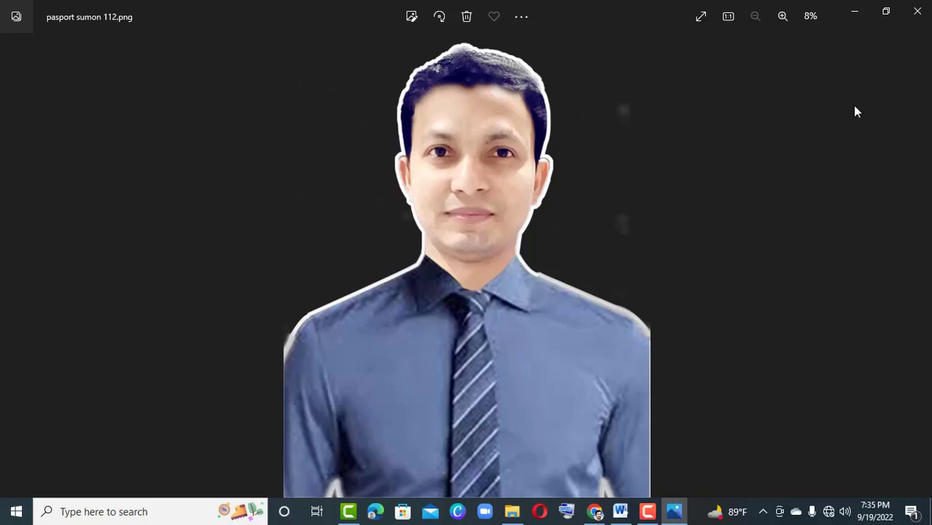
left_click(916, 11)
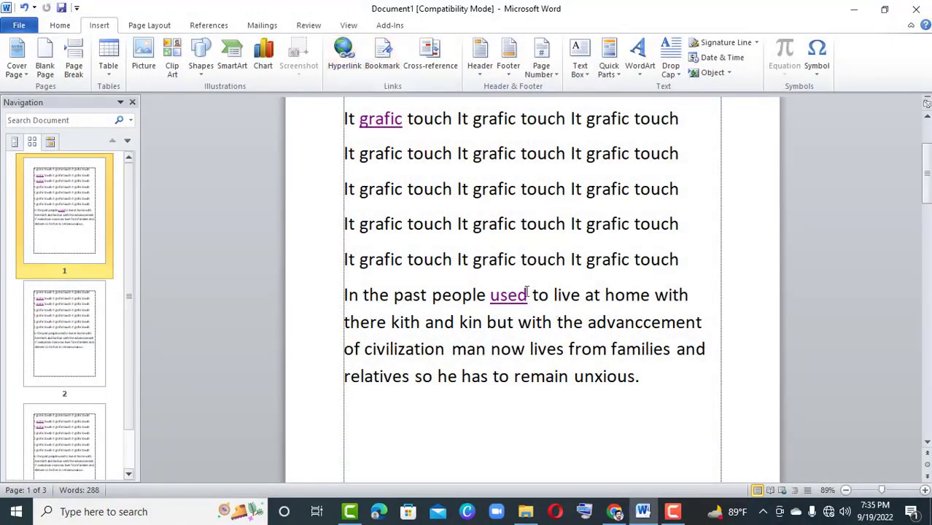
left_click(340, 260)
double_click(340, 261)
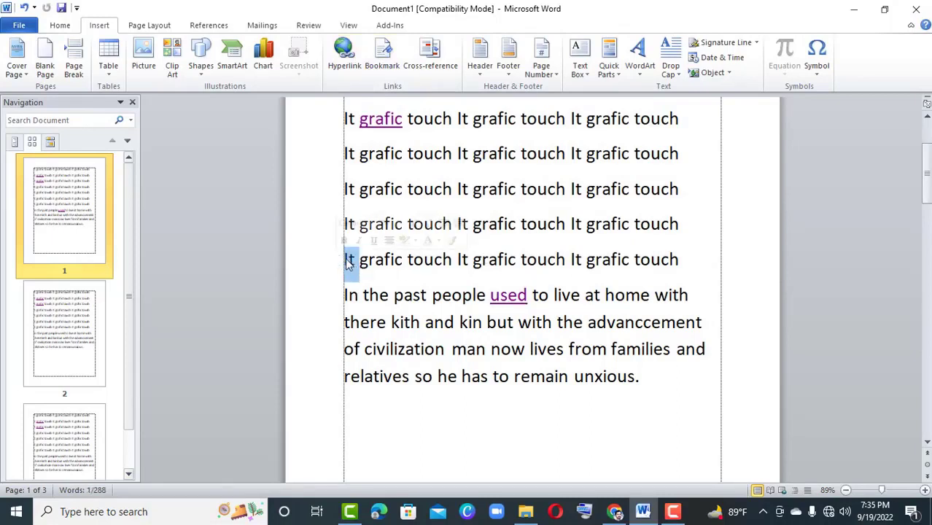
left_click(343, 260)
left_click(612, 259)
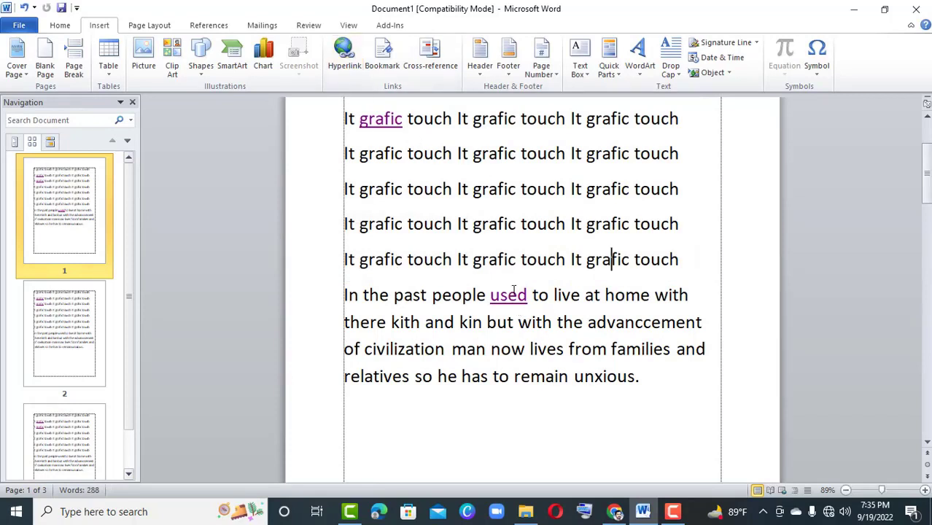
left_click(387, 71)
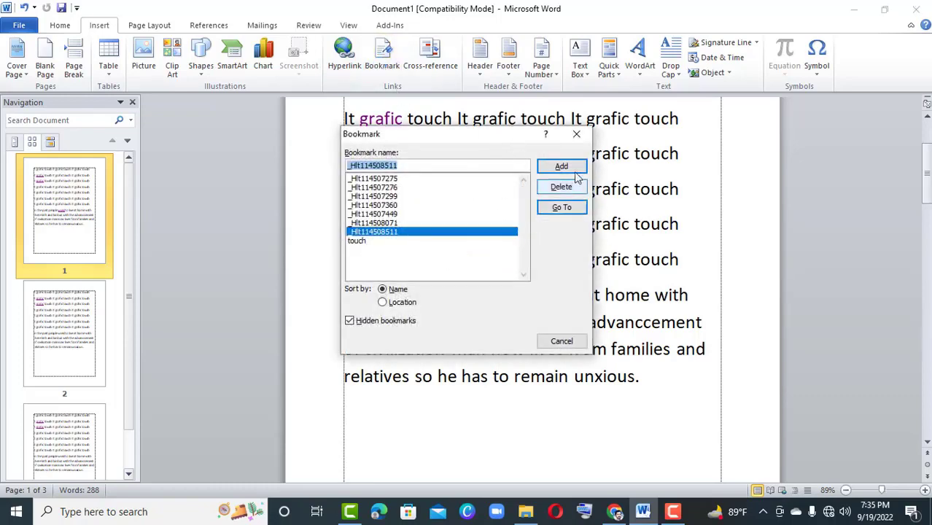
left_click(576, 137)
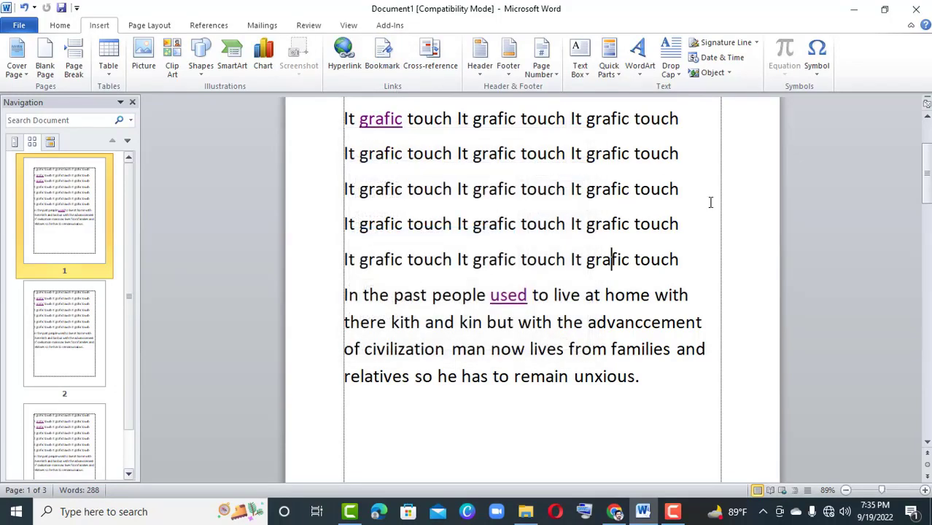
left_click(685, 187)
key("shift+Down")
mouse_move(926, 183)
left_mouse_down()
mouse_move(926, 251)
mouse_move(926, 193)
left_mouse_up()
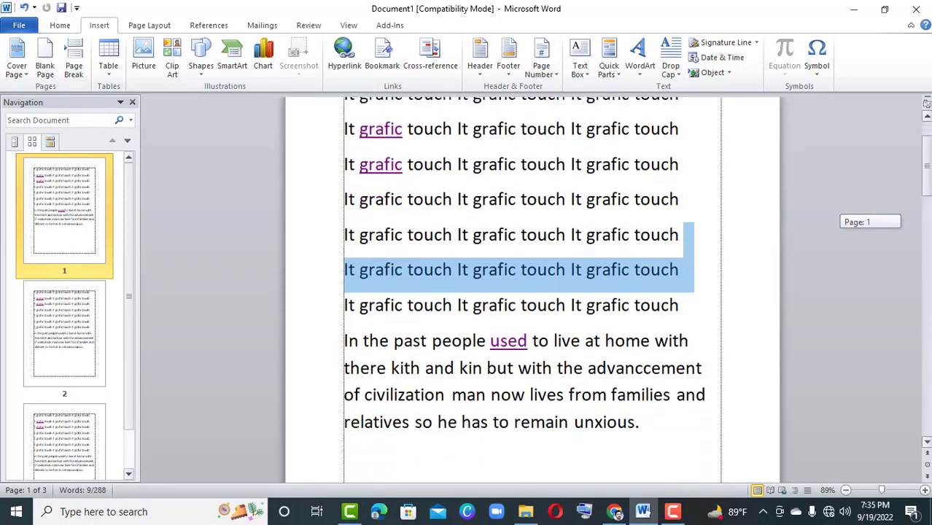
left_click(459, 343)
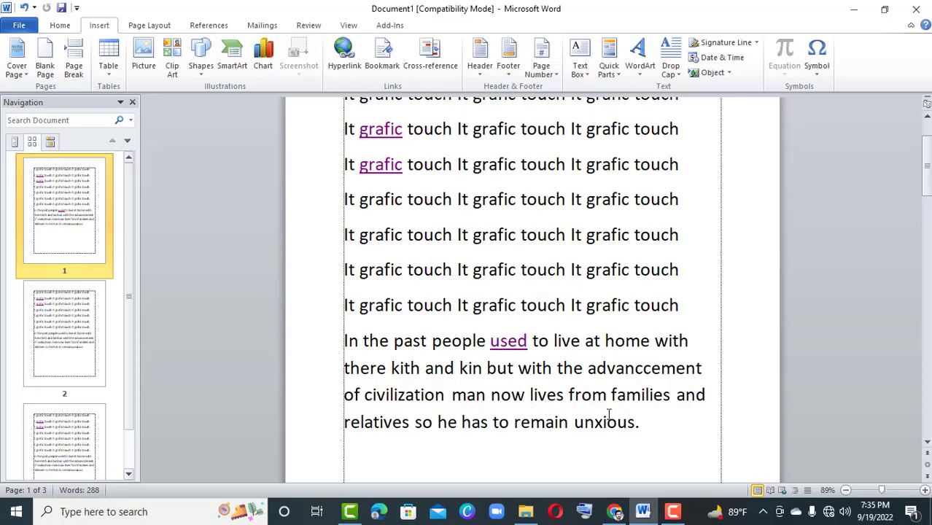
Copy the word "civilization" from the paragraph on page 2, keeping it selected.
mouse_move(928, 191)
left_mouse_down()
mouse_move(927, 240)
mouse_move(928, 188)
left_mouse_up()
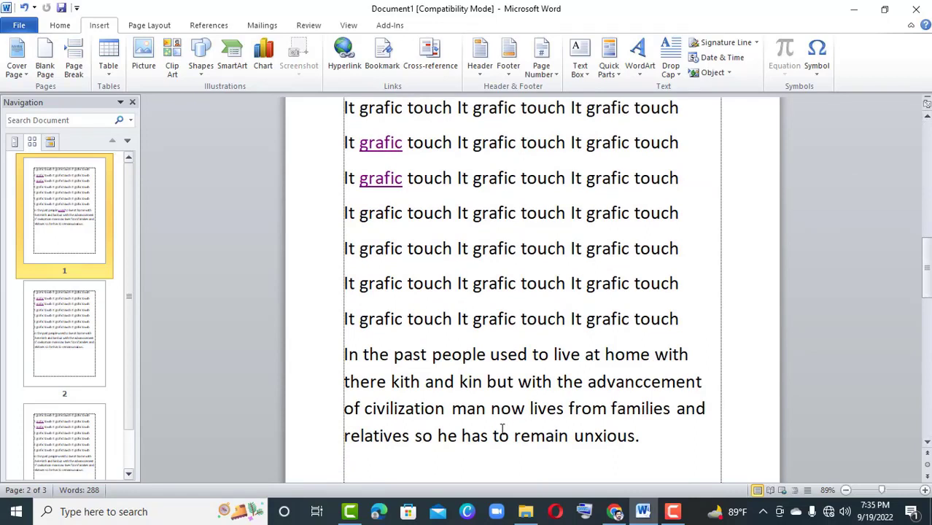
mouse_move(365, 410)
left_mouse_down()
mouse_move(452, 415)
mouse_move(375, 410)
left_mouse_up()
left_click(449, 412)
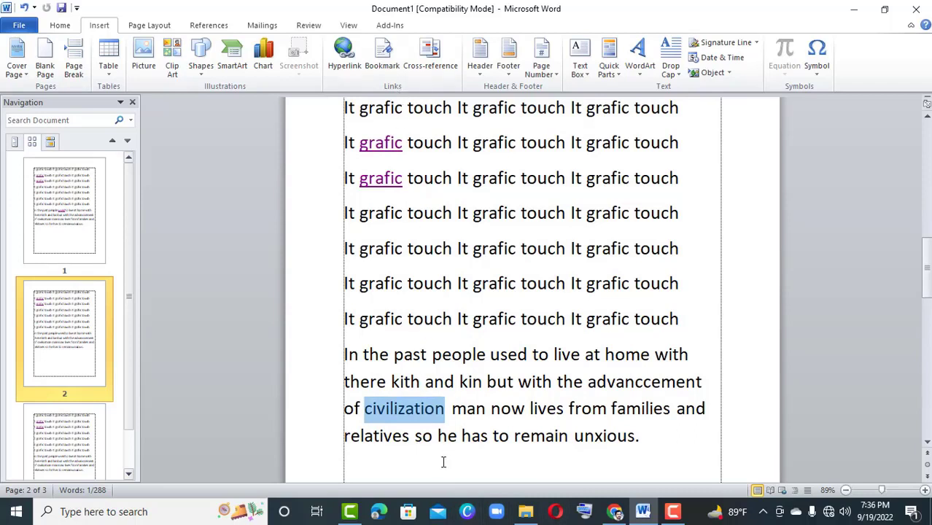
right_click(400, 408)
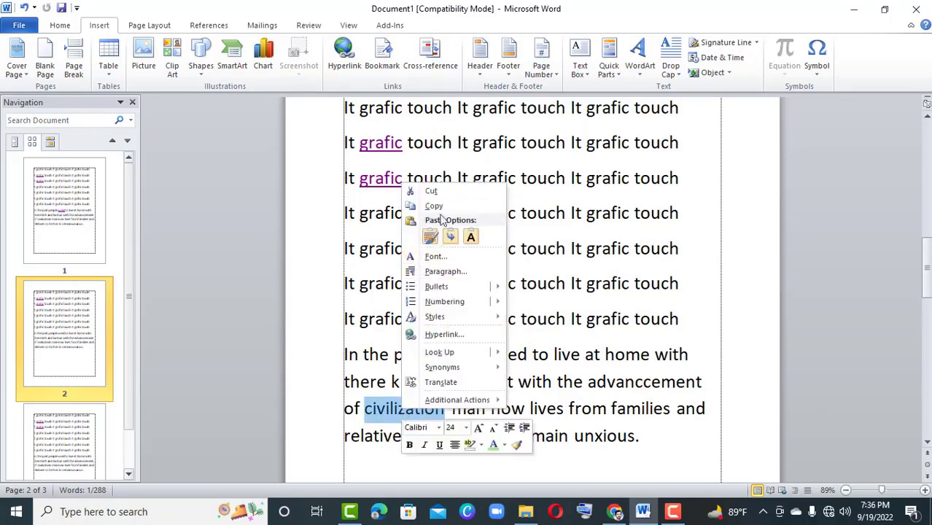
left_click(436, 207)
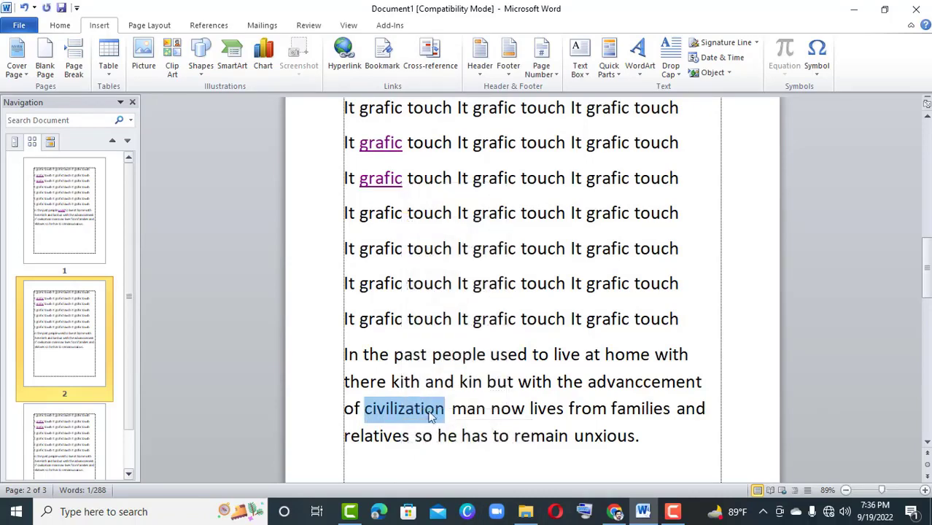
Delete the existing bookmarks _Hlt114508511 and touch from the document.
left_click(385, 63)
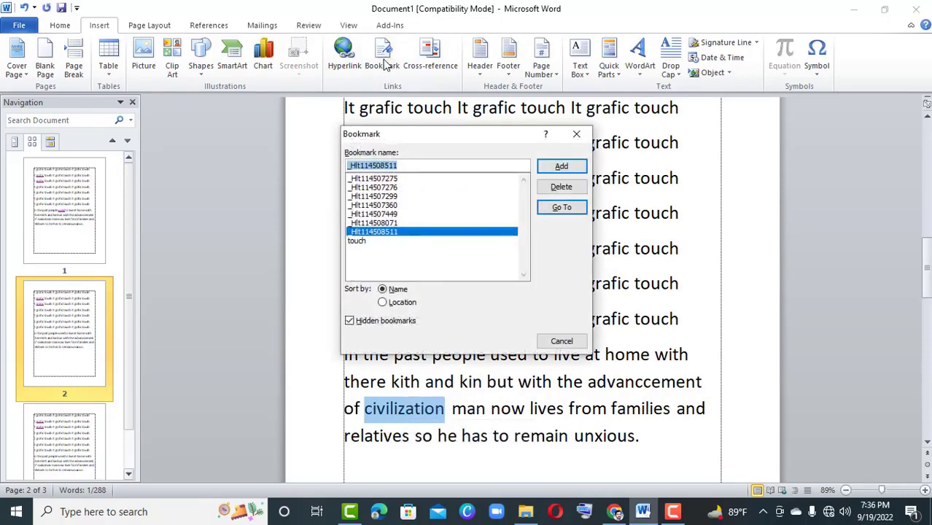
double_click(382, 165)
right_click(382, 165)
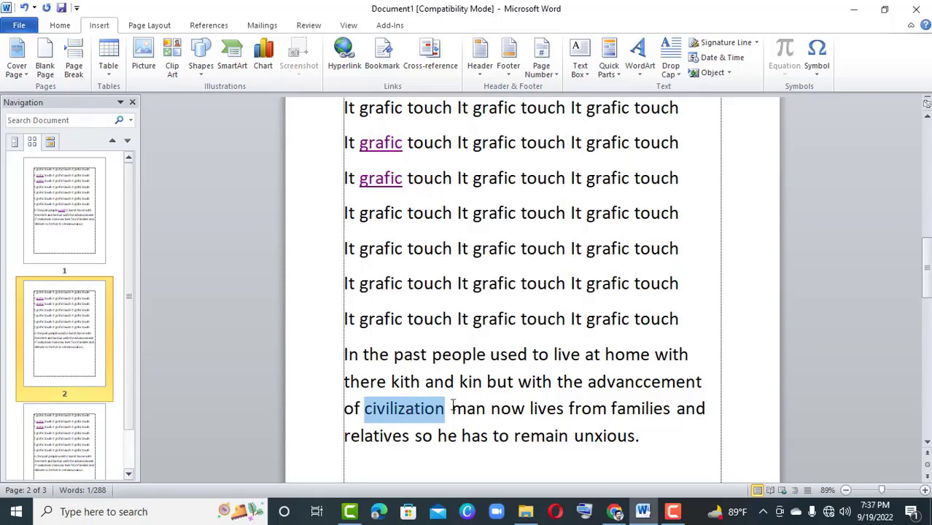
left_click(384, 57)
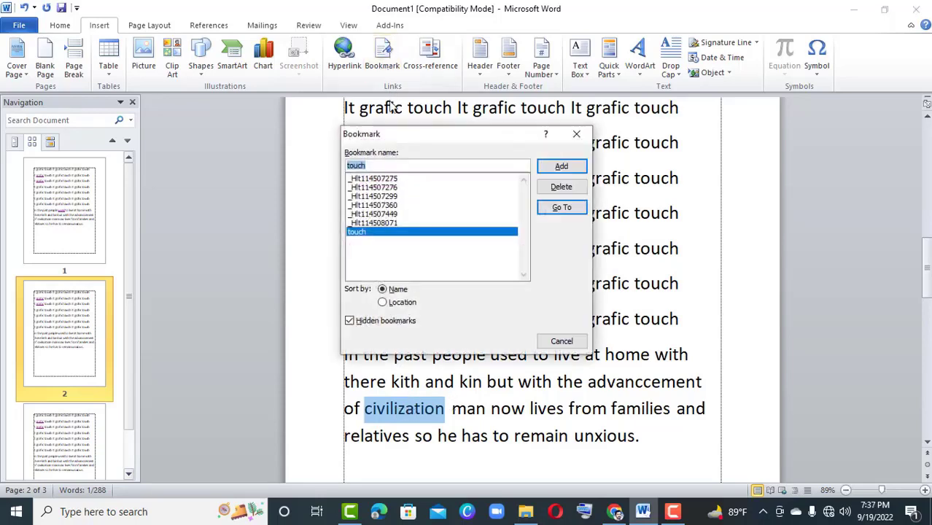
left_click(561, 188)
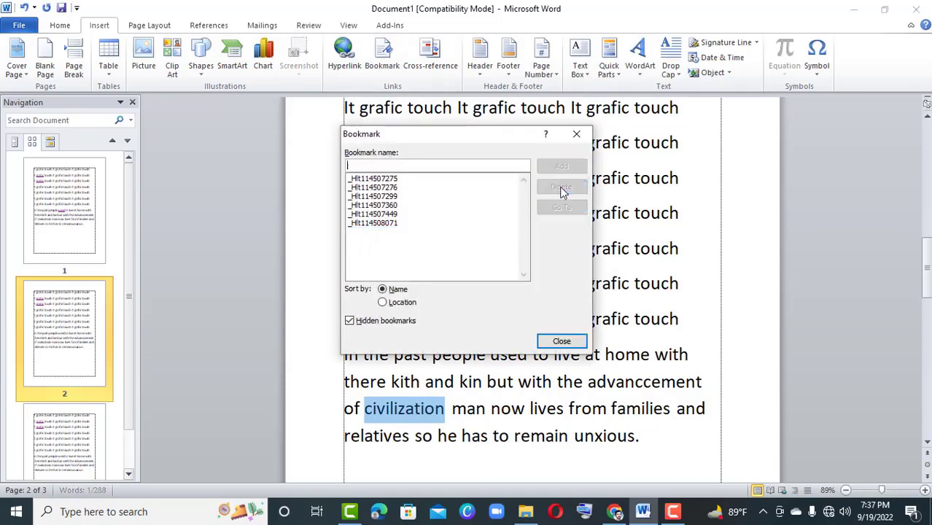
Add a bookmark named "civilization" for the selected word on page 2, using the copied text as its name.
right_click(372, 167)
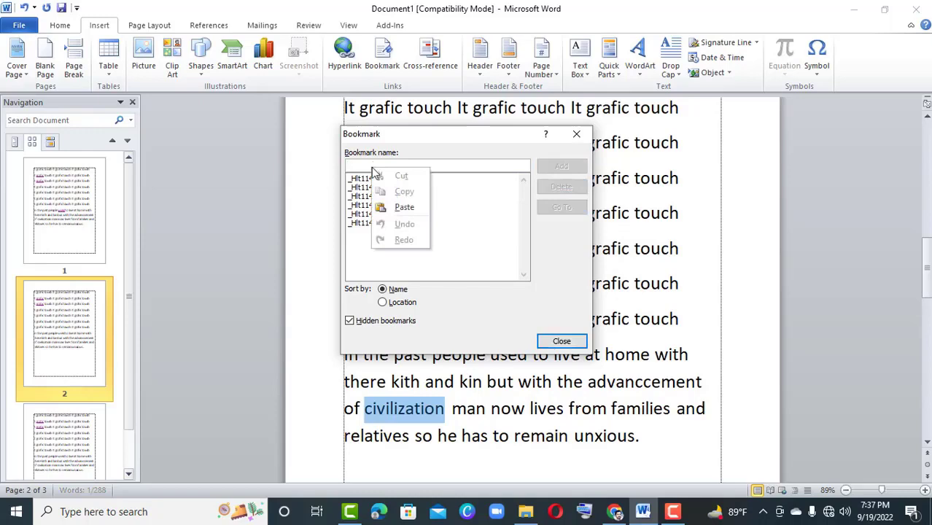
left_click(405, 206)
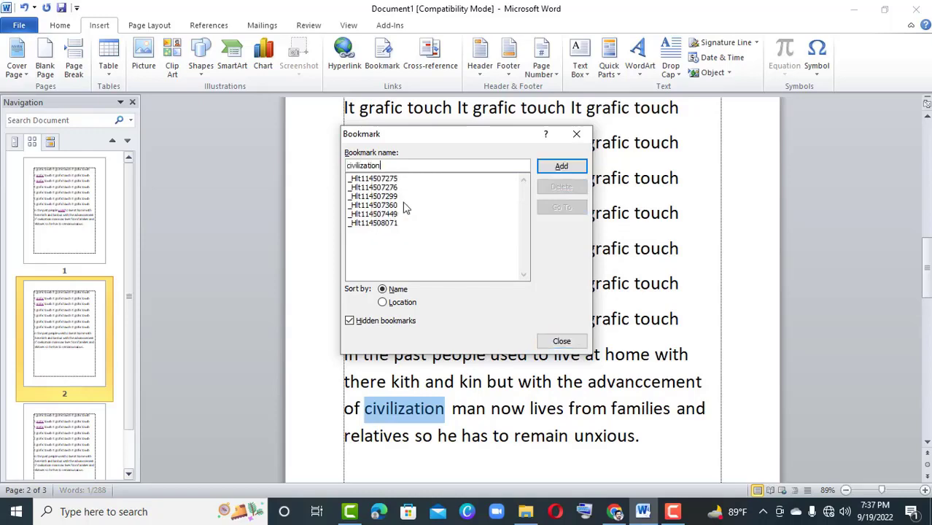
left_click(572, 171)
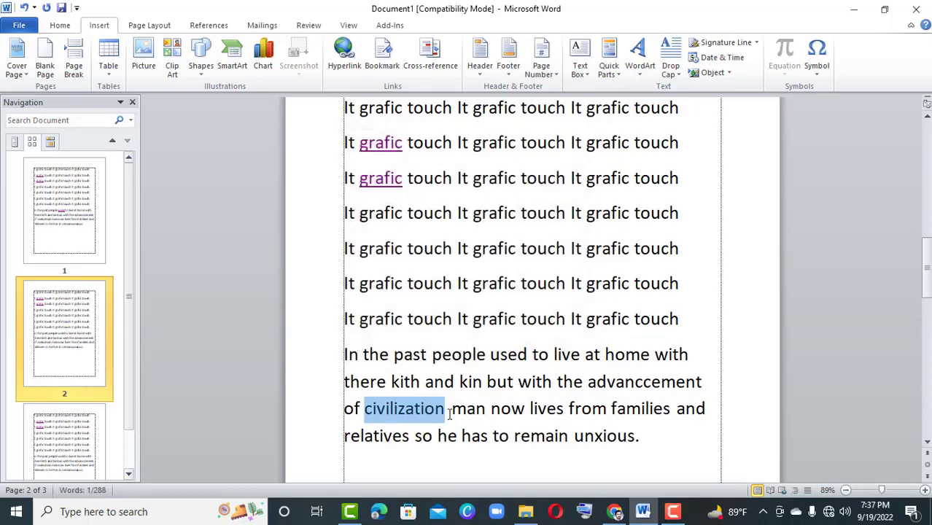
Deselect the word, return to the start of page 1, go to the "civilization" bookmark, and close the Bookmark dialog.
left_click(682, 286)
left_click_drag(928, 279, 924, 151)
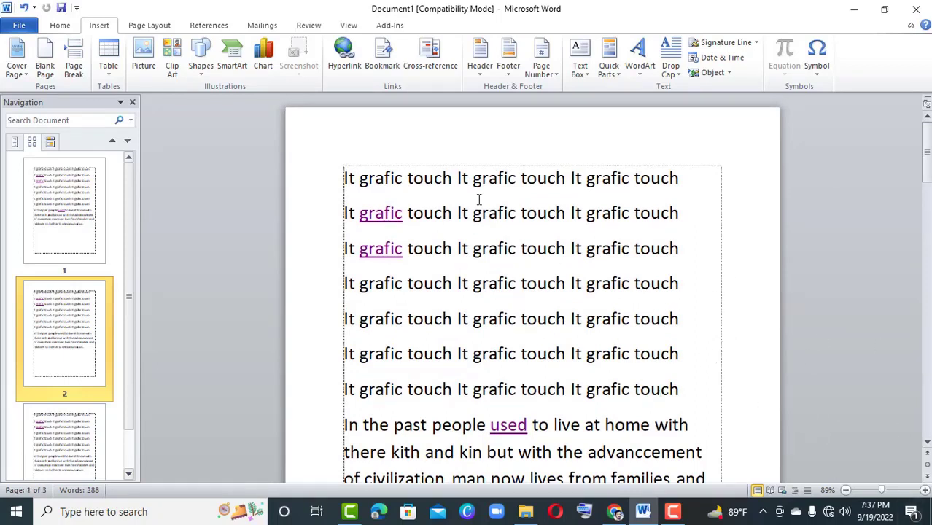
left_click(382, 59)
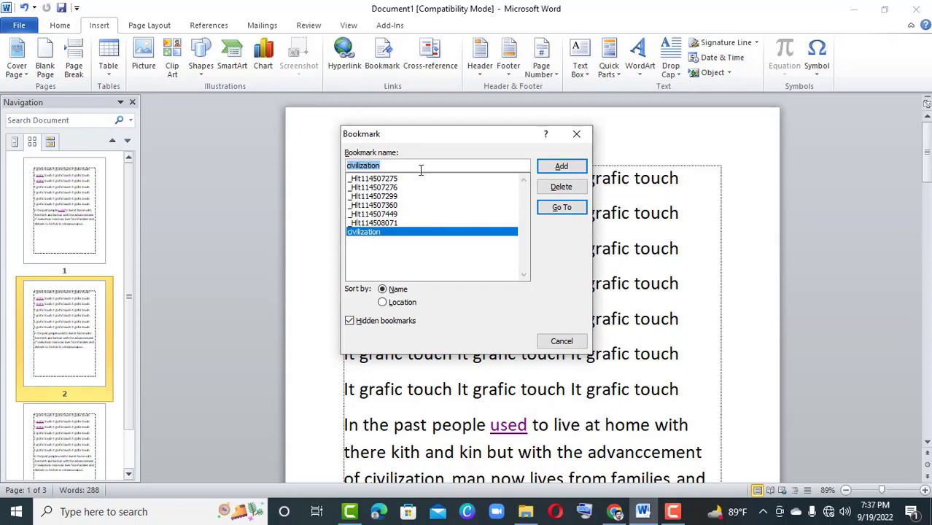
left_click(566, 211)
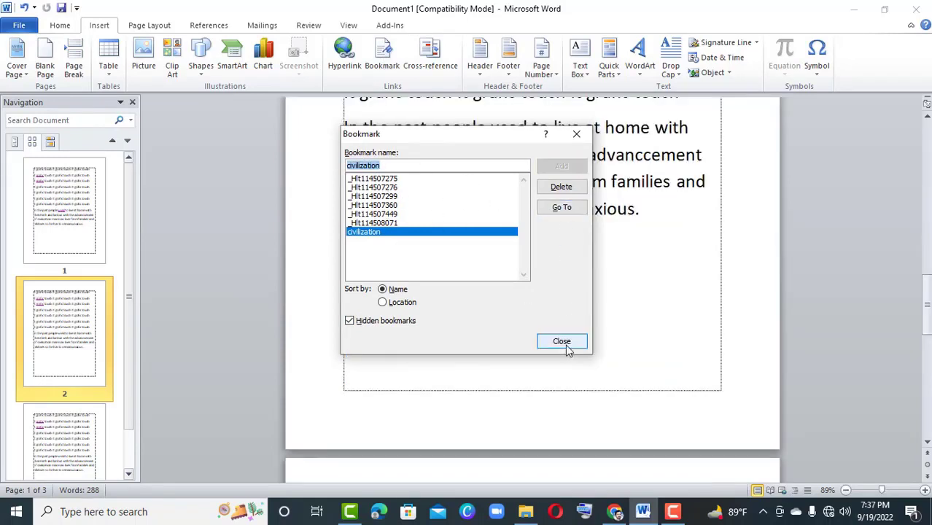
left_click(566, 342)
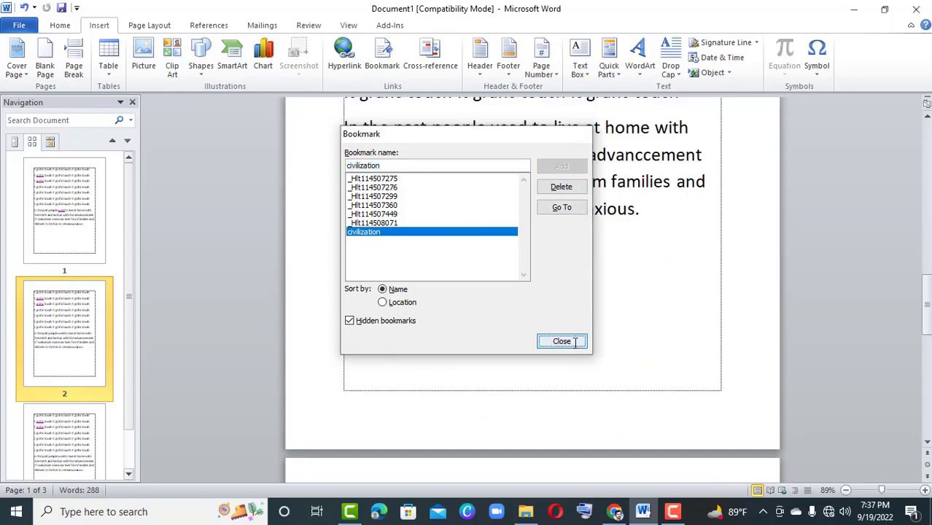
mouse_move(927, 315)
left_mouse_down()
mouse_move(927, 275)
mouse_move(927, 302)
left_mouse_up()
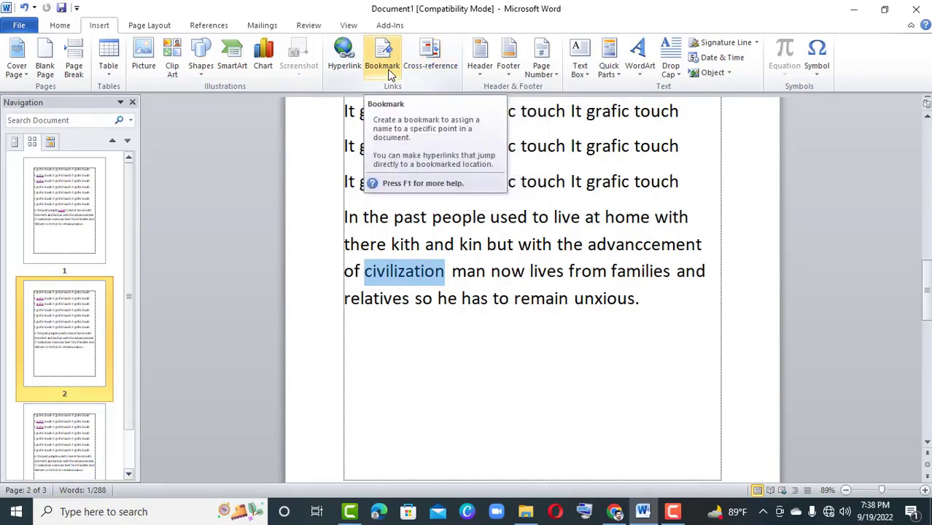
left_click(436, 70)
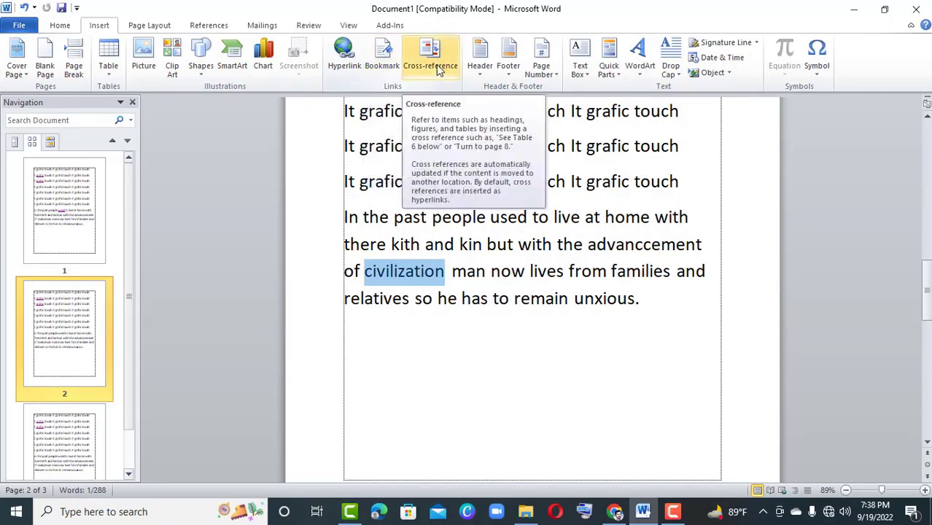